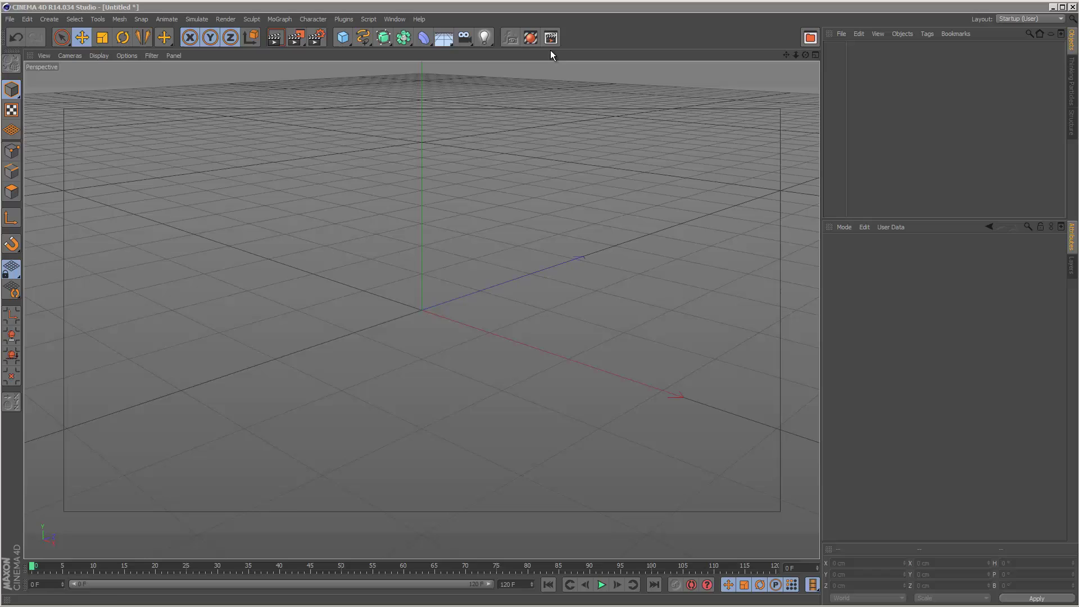
Review the scene's materials, then the render save and output resolution settings.
left_click(530, 37)
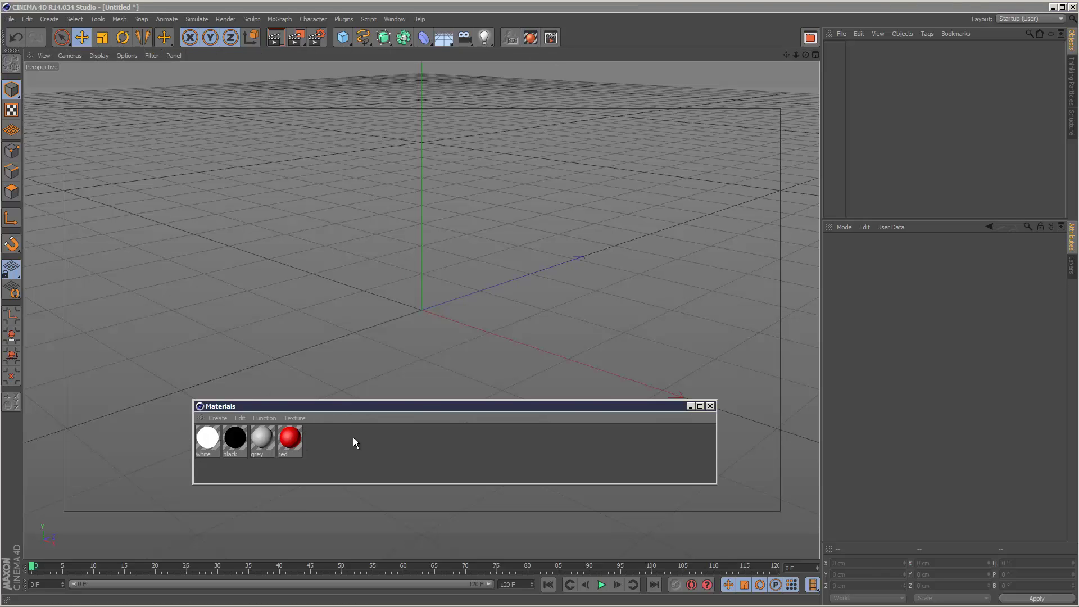
left_click(710, 406)
left_click(317, 38)
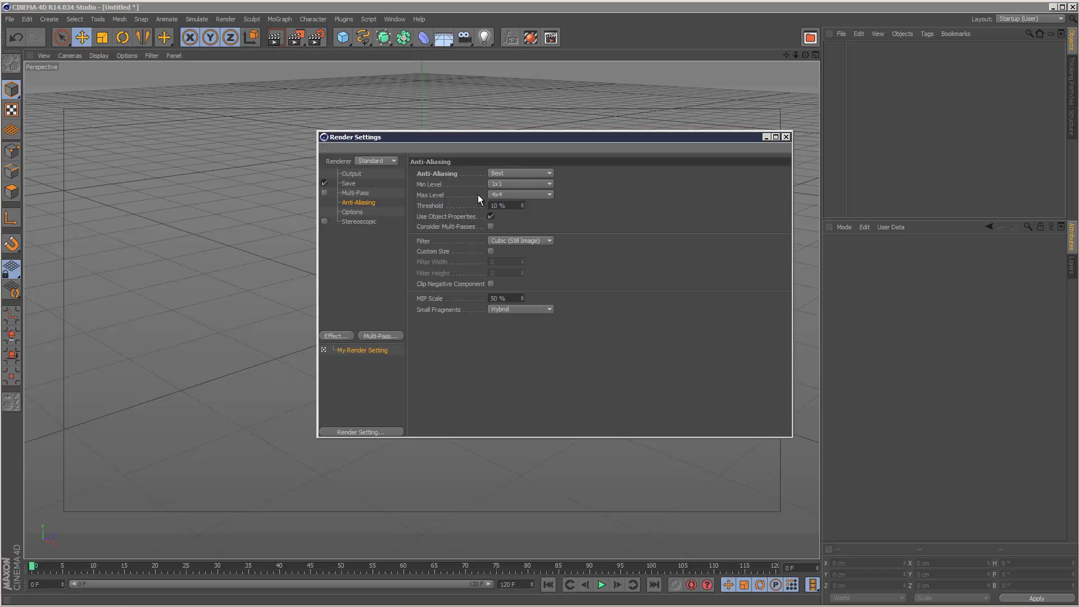
left_click(351, 184)
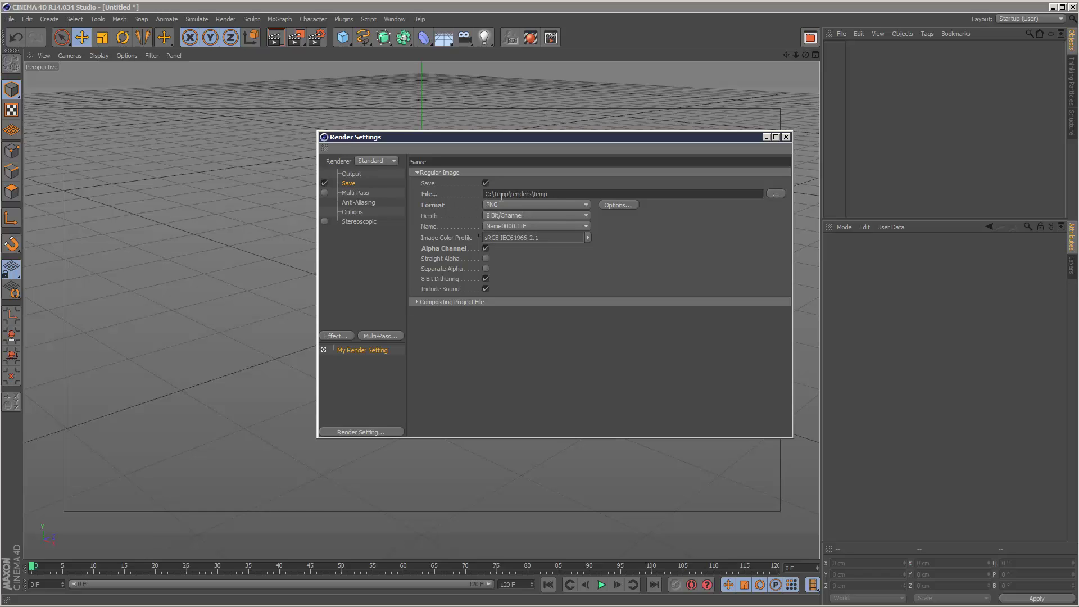
left_click(363, 174)
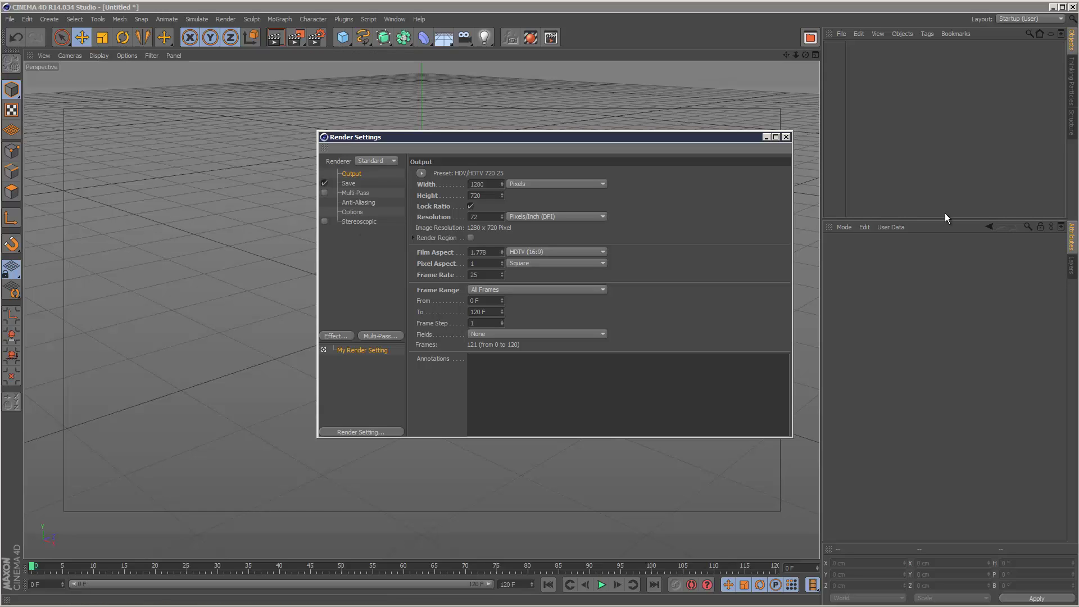
Check the anti-aliasing and general render options, then show the Layers manager.
left_click(361, 181)
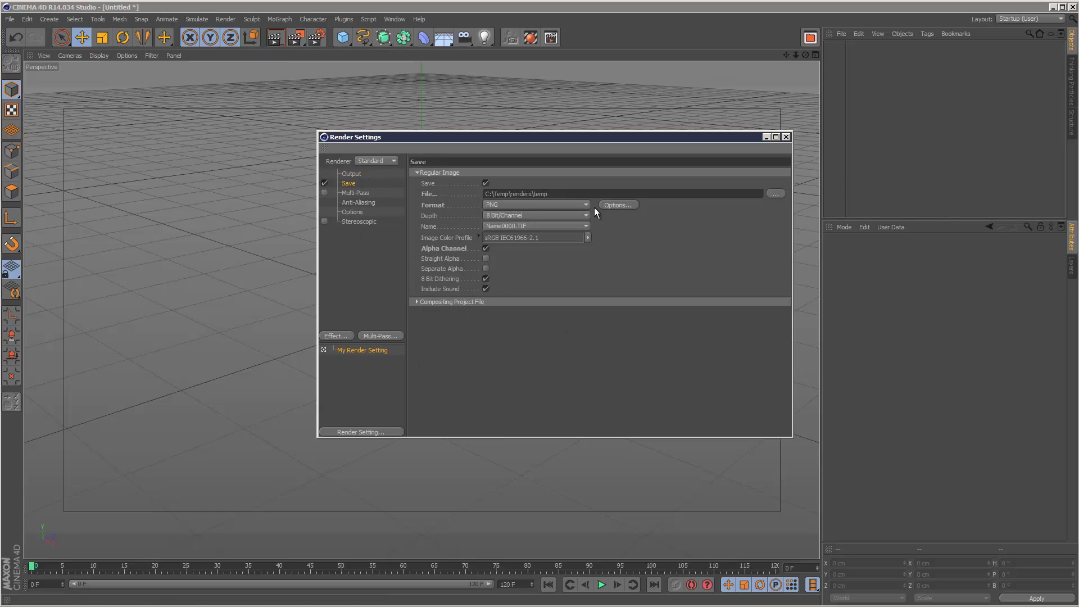
left_click(364, 203)
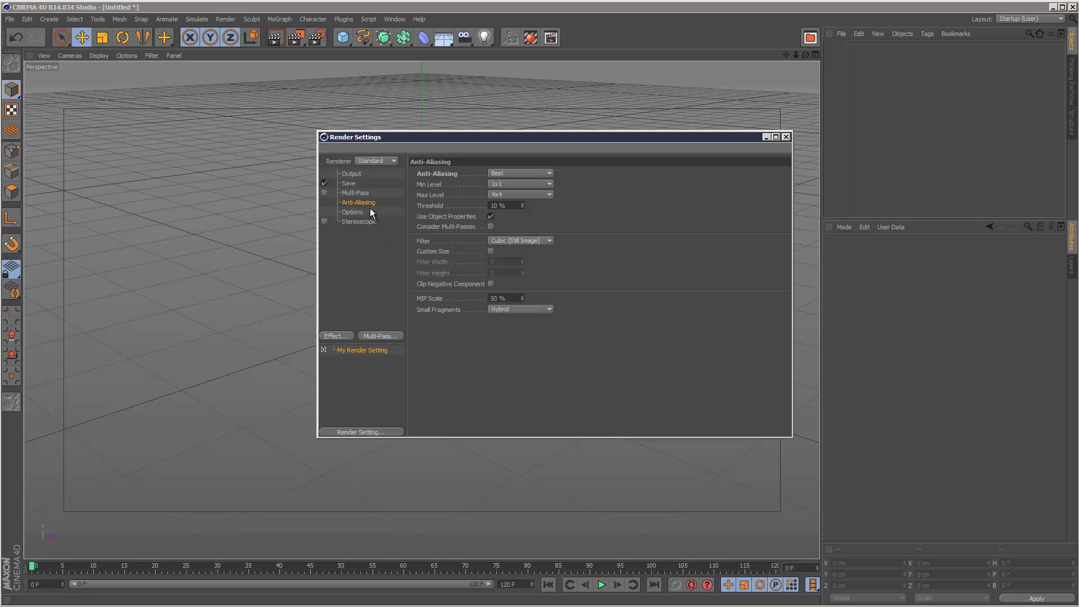
left_click(365, 213)
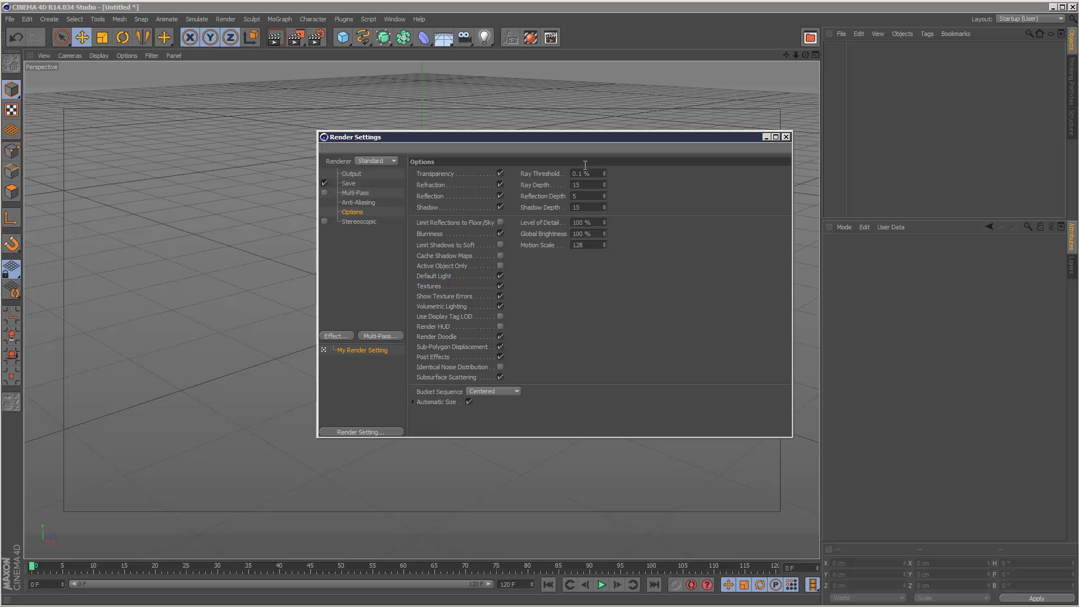
left_click(787, 137)
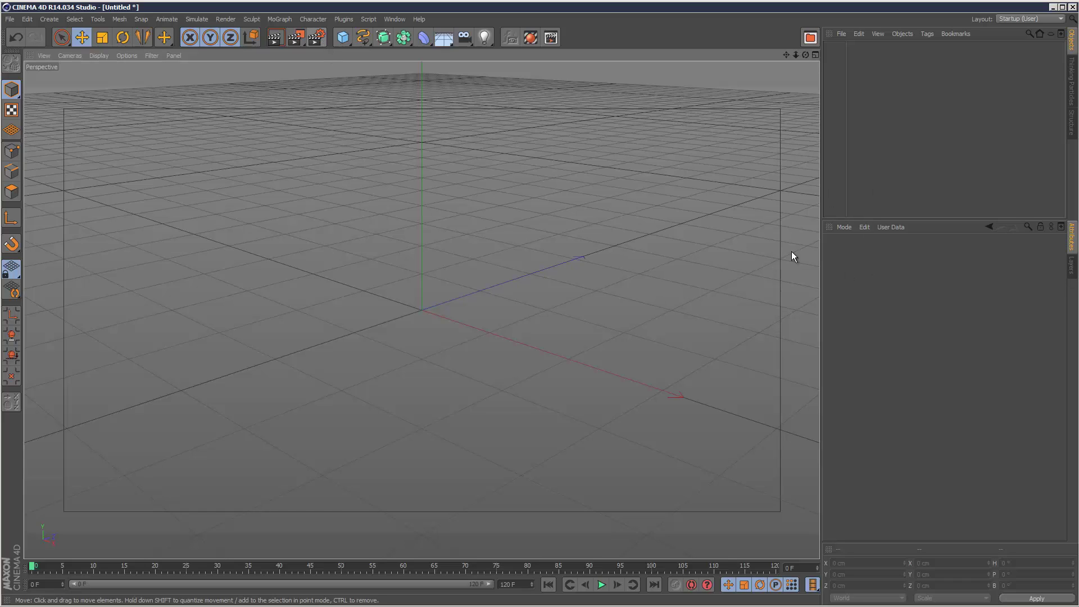
left_click(1070, 266)
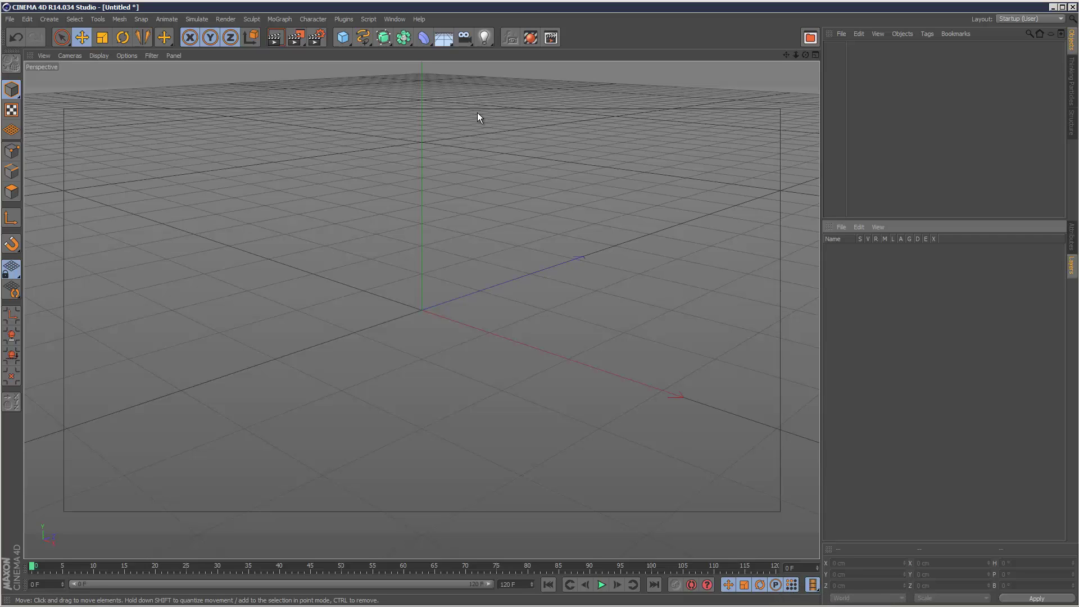
Start File > Save as... and reposition the Save File dialog on screen.
left_click(11, 18)
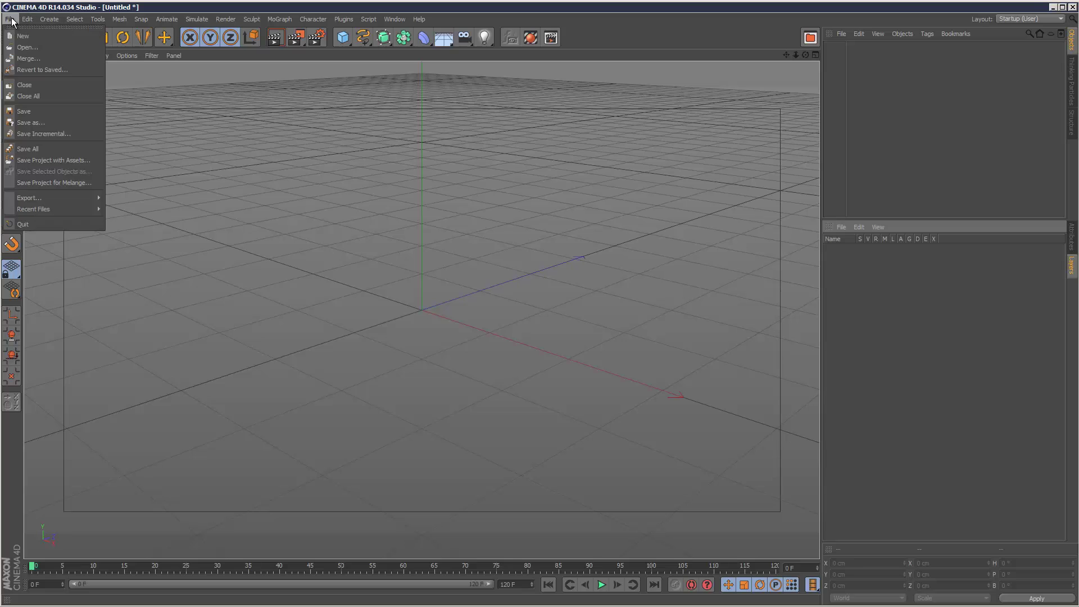
left_click(52, 122)
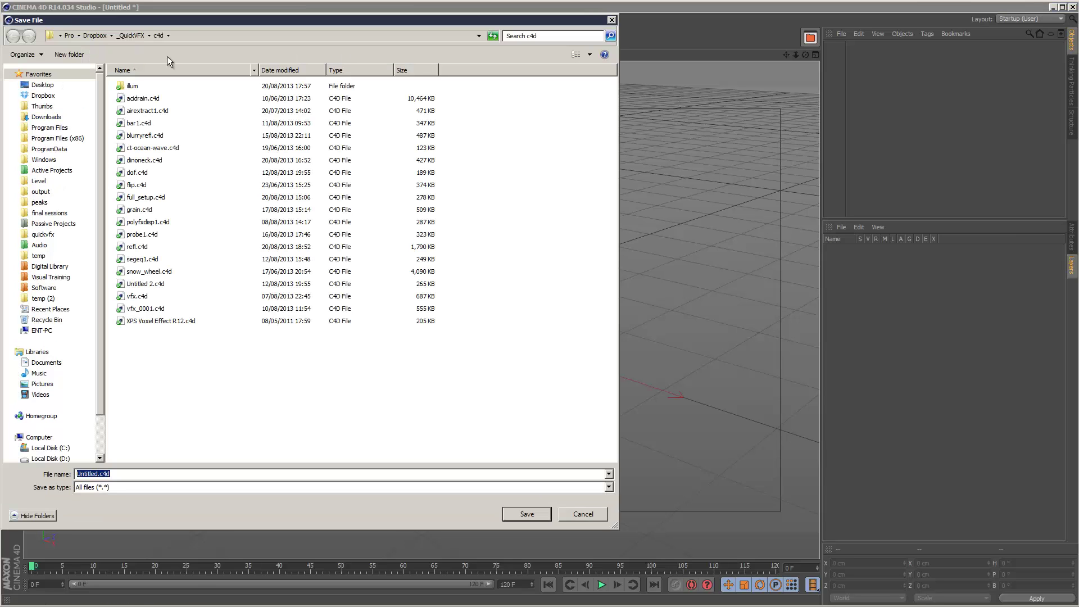
left_click_drag(181, 17, 260, 29)
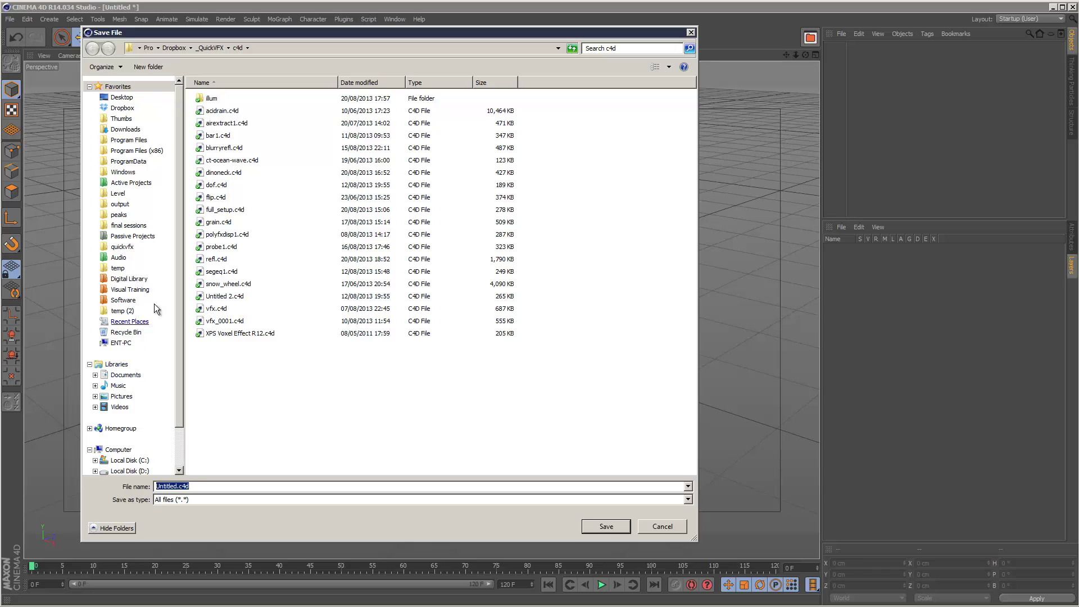
left_click_drag(179, 315, 181, 365)
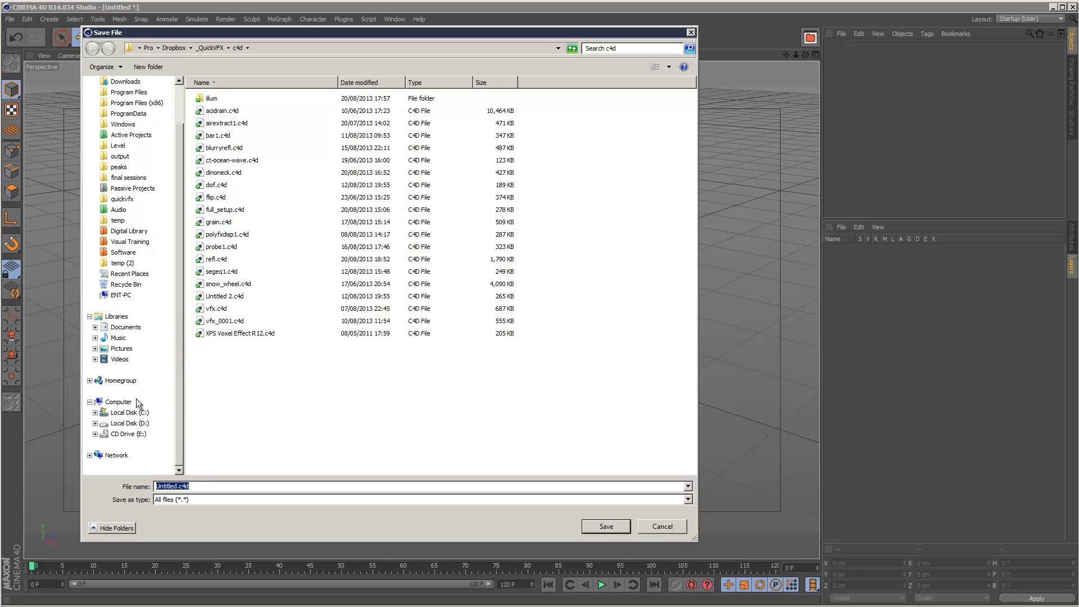
Browse to Local Disk (C:) > Users > the user's home folder.
left_click(118, 402)
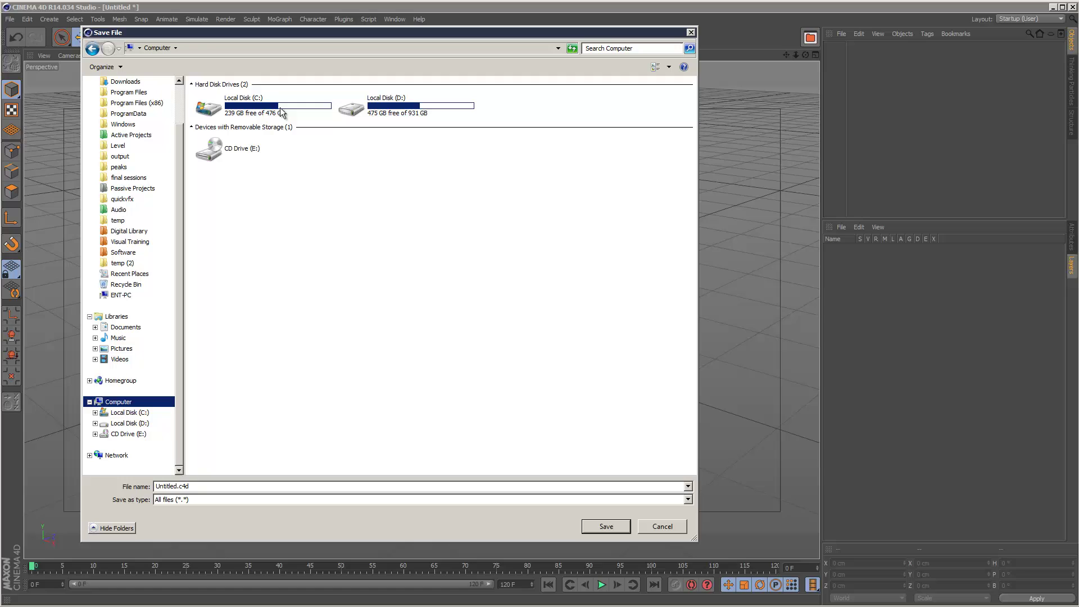
double_click(281, 109)
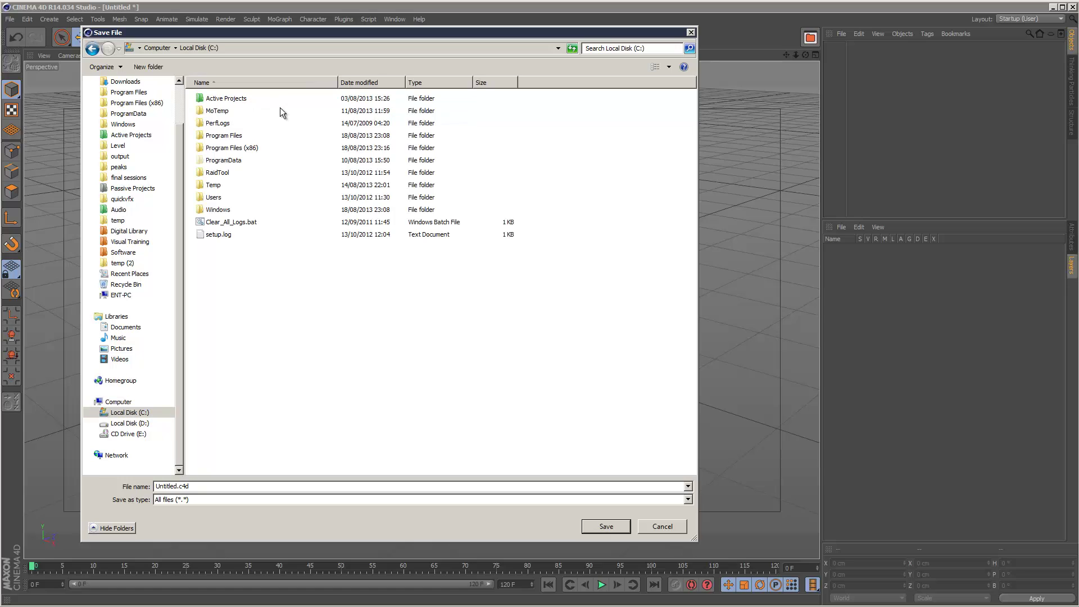
double_click(215, 198)
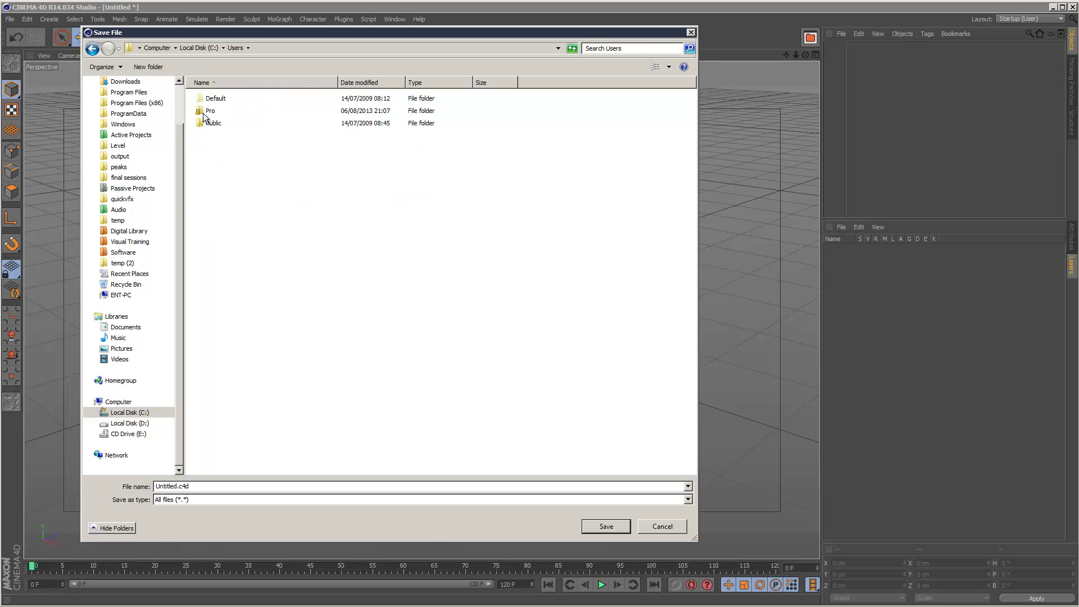
double_click(227, 110)
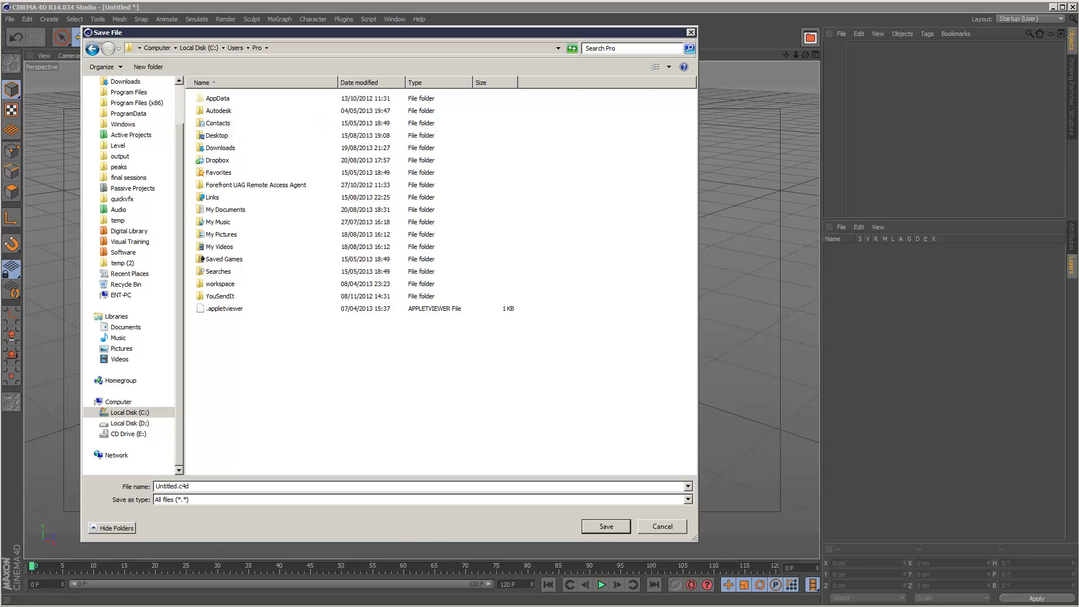
In a new Explorer window, enable showing hidden files, folders and drives in Folder Options.
key("super+e")
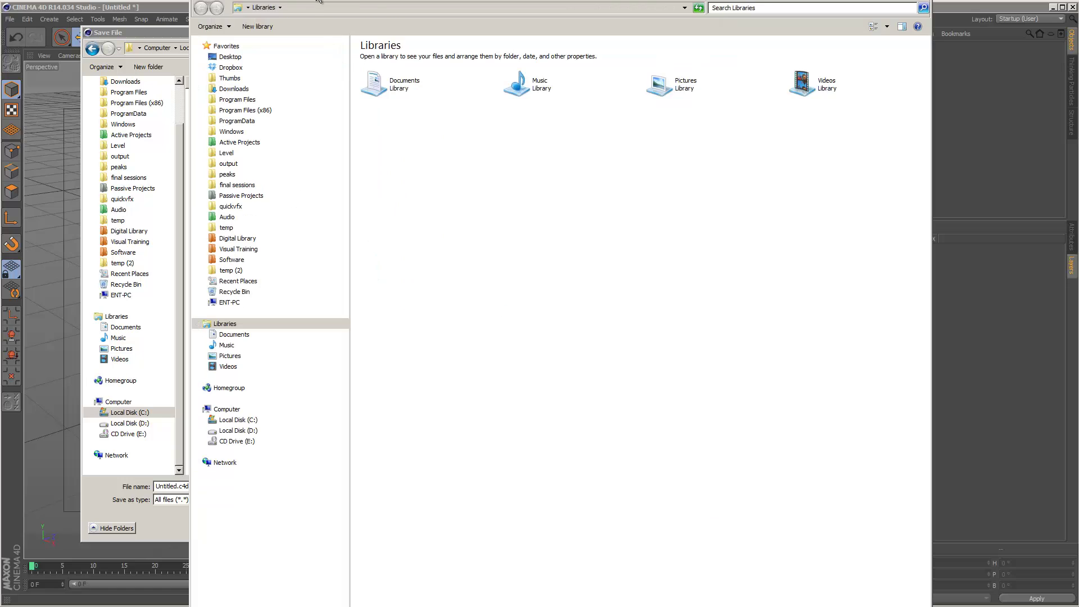
left_click_drag(318, 12, 269, 33)
left_click(180, 63)
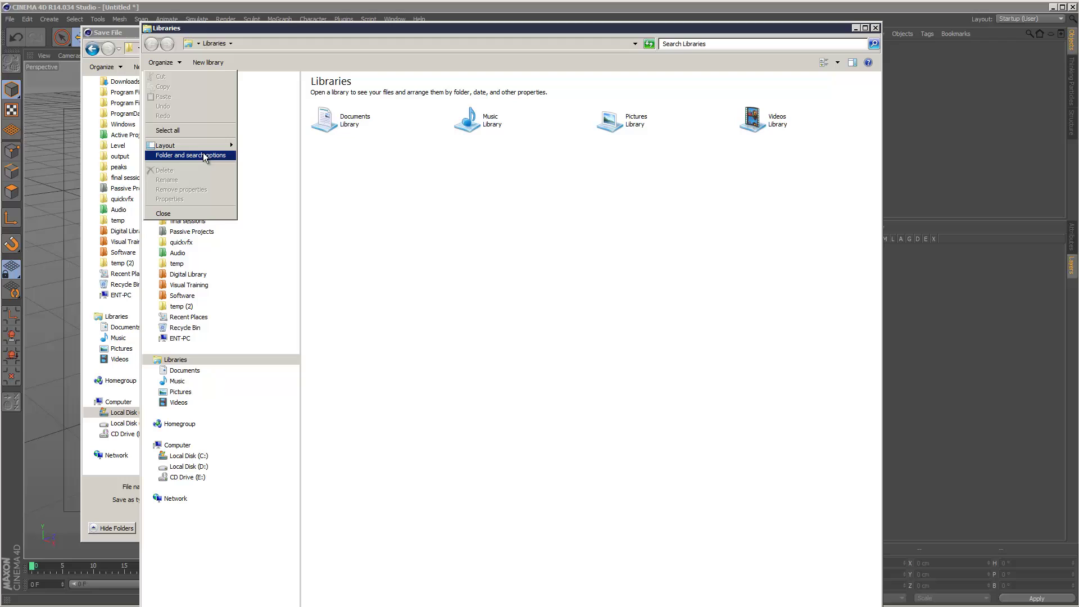
left_click(204, 156)
left_click(193, 85)
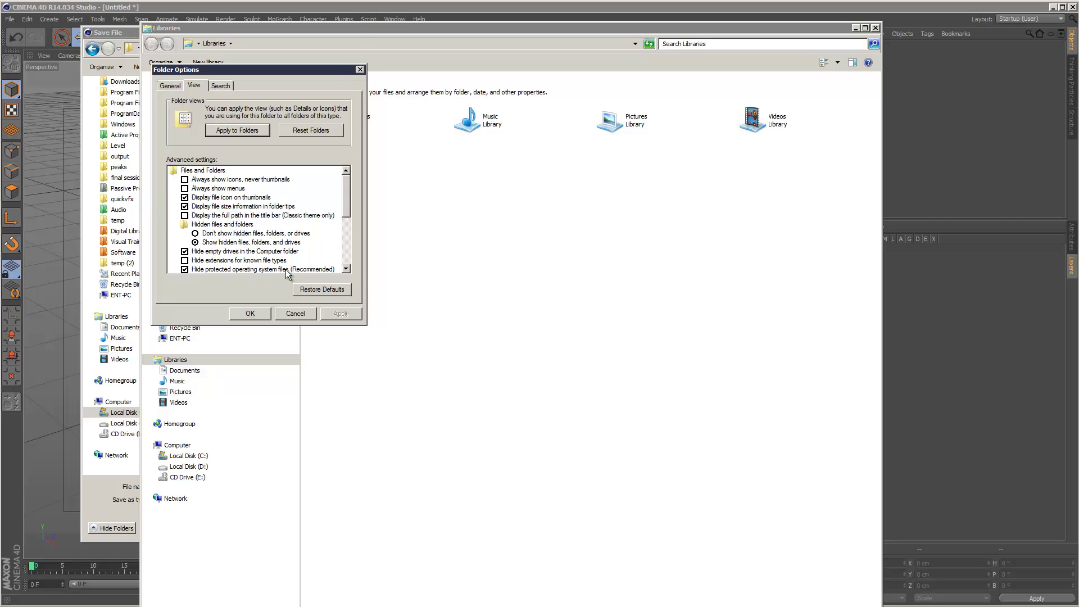
left_click(359, 70)
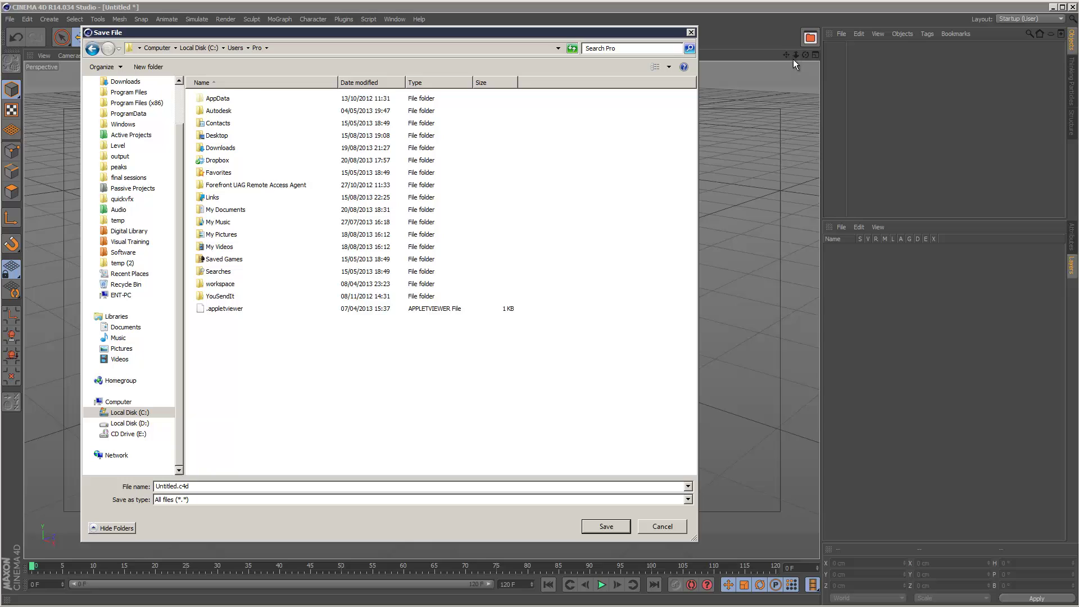
Browse to AppData\Roaming\MAXON\CINEMA 4D R14_4A9E4467, enter 'new', then cancel the save.
left_click(875, 27)
double_click(220, 99)
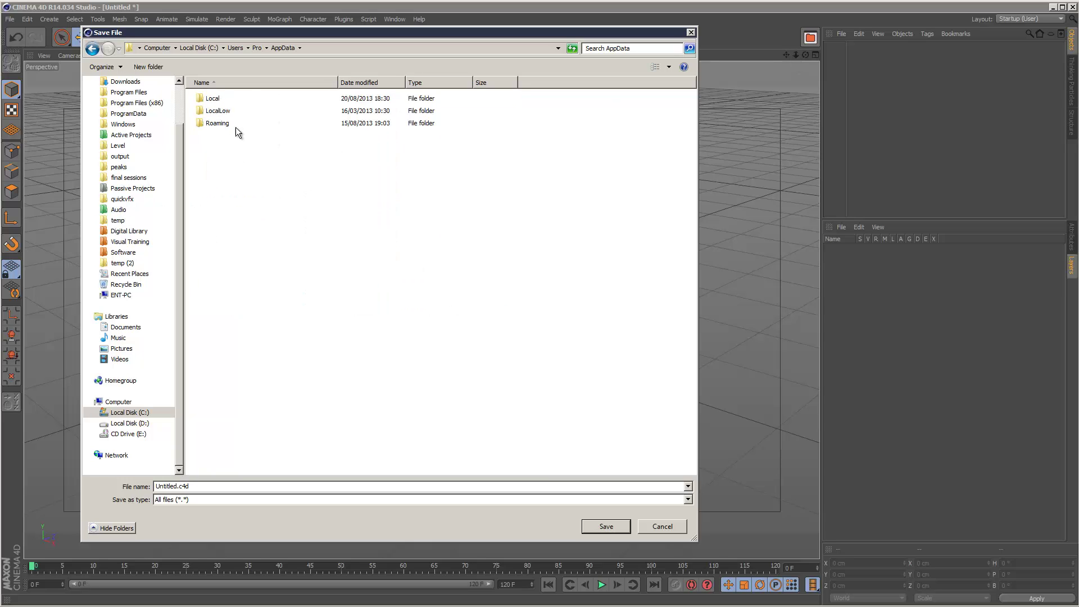
double_click(221, 125)
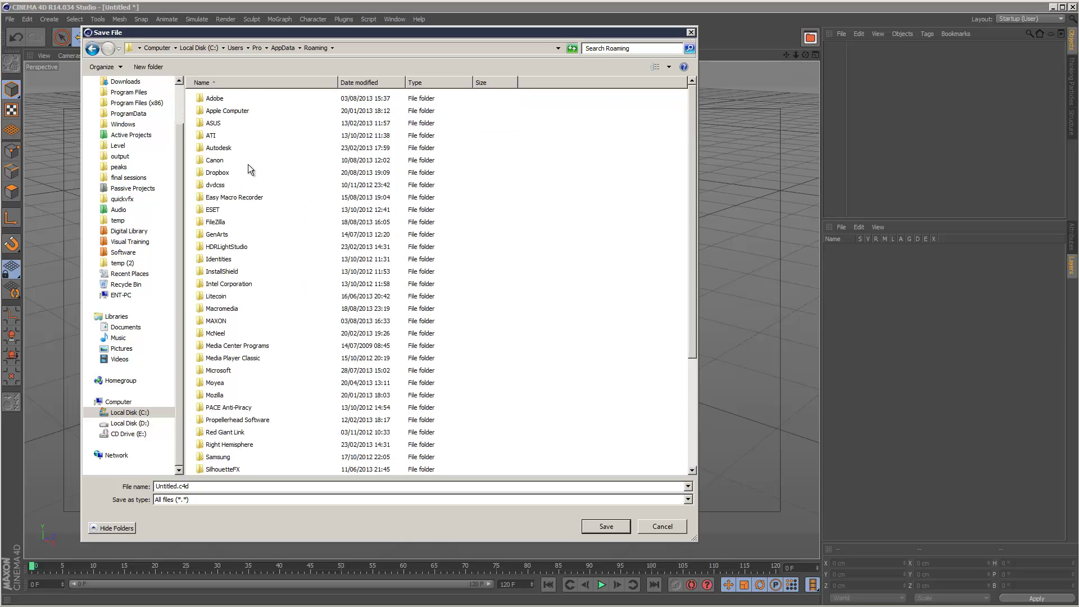
double_click(224, 322)
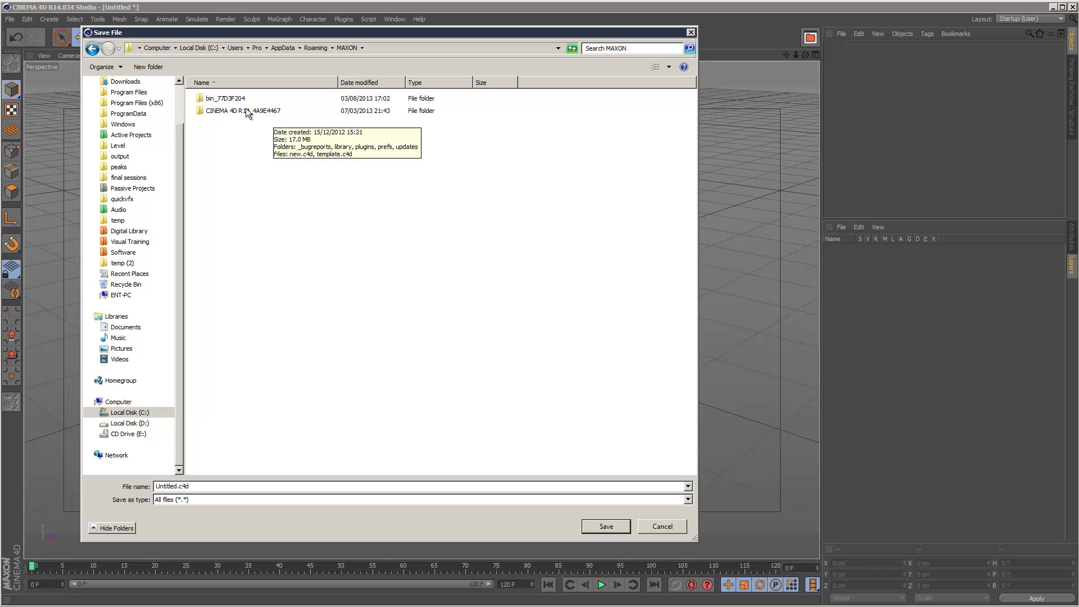
left_click(246, 112)
double_click(247, 111)
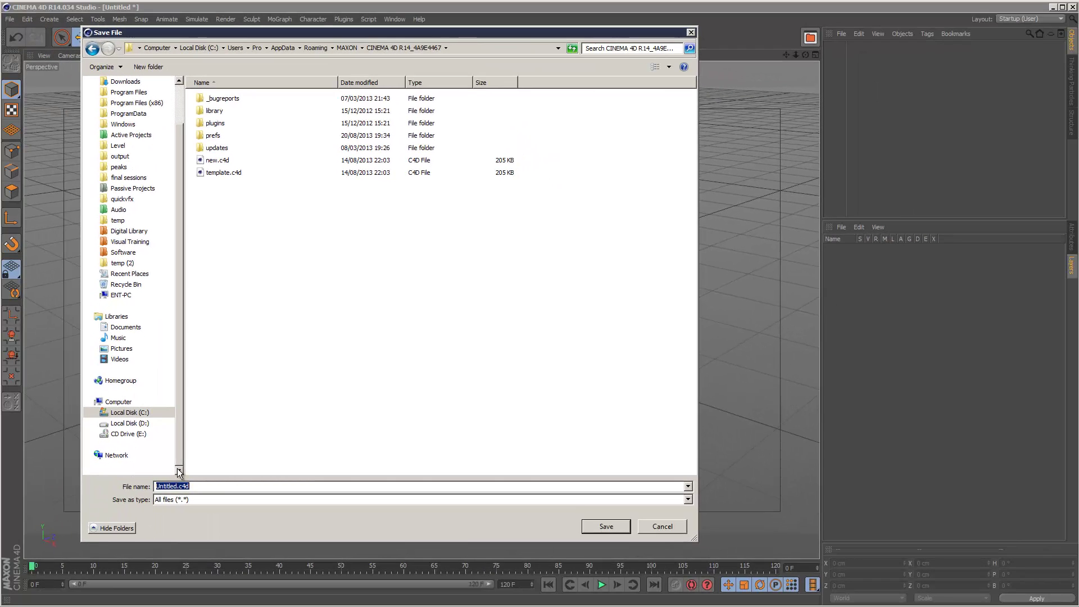
type("new")
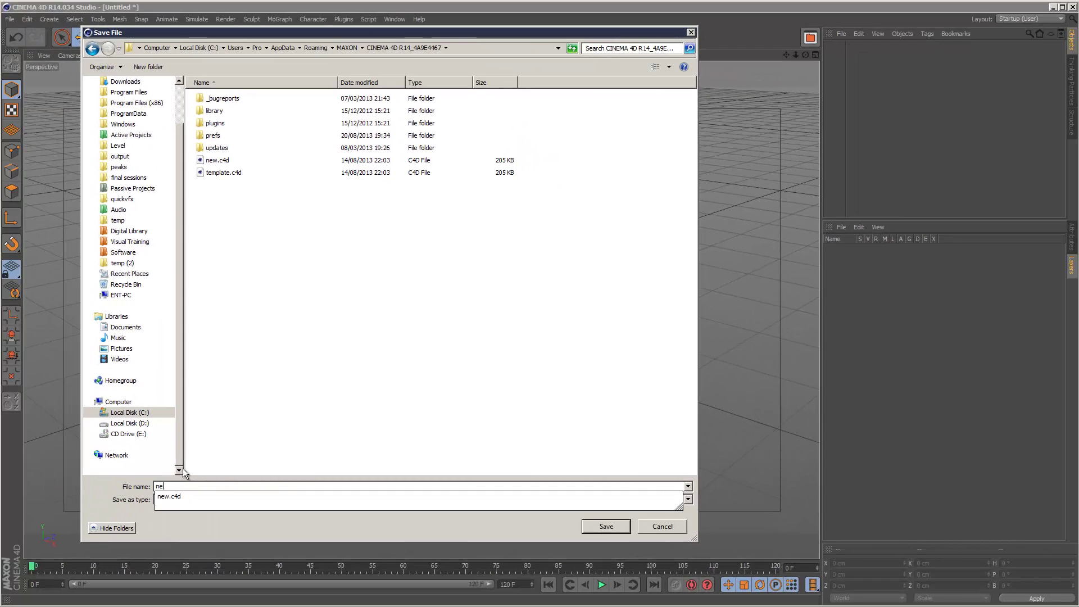
left_click(649, 527)
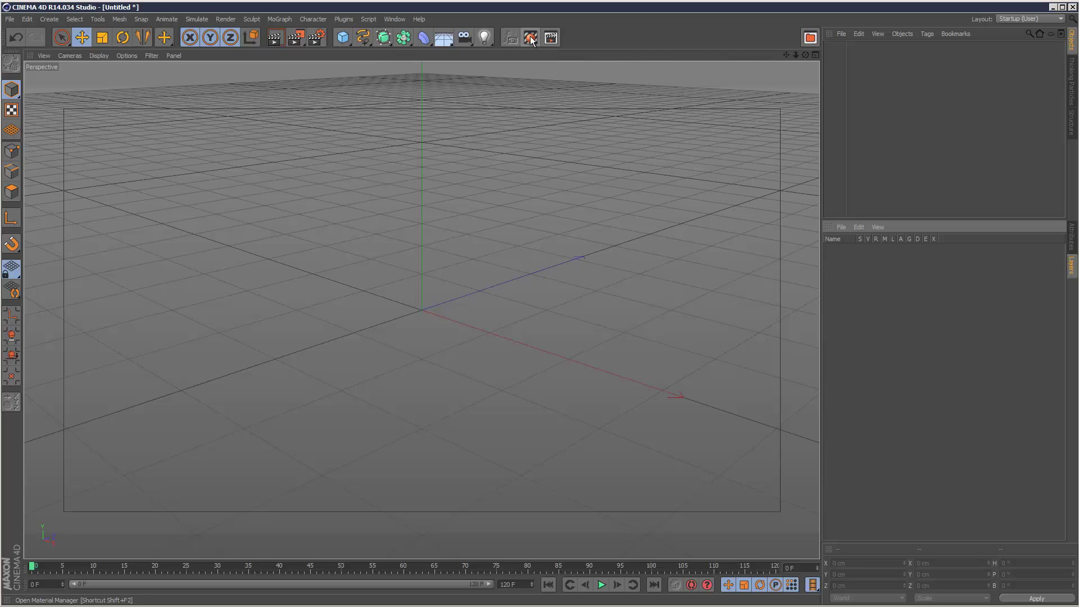
Add a Group Separator after the render icons on the main palette via Customize Palettes.
right_click(599, 40)
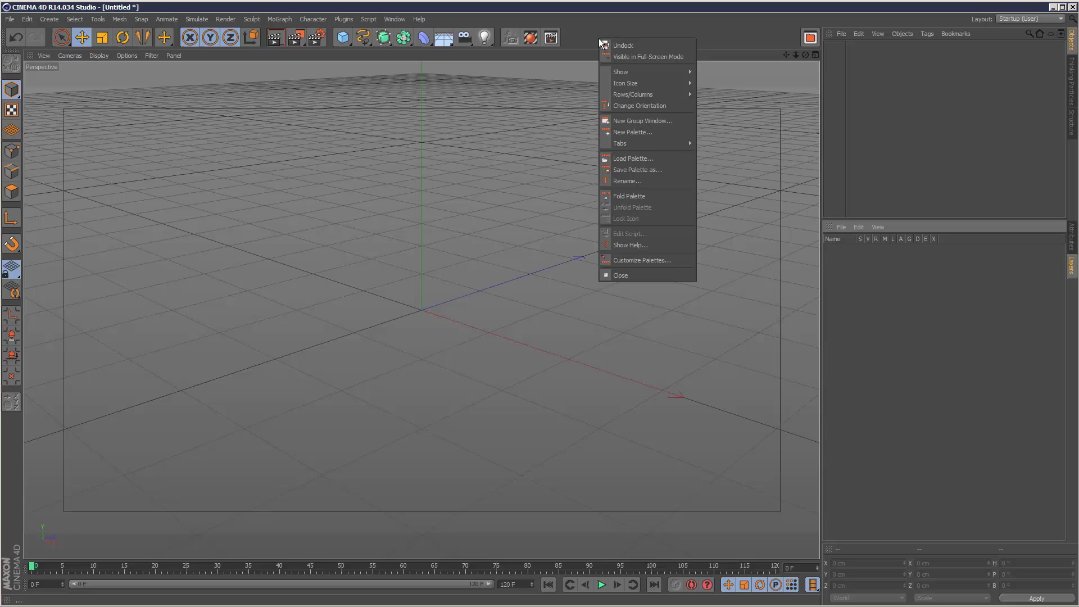
left_click(656, 261)
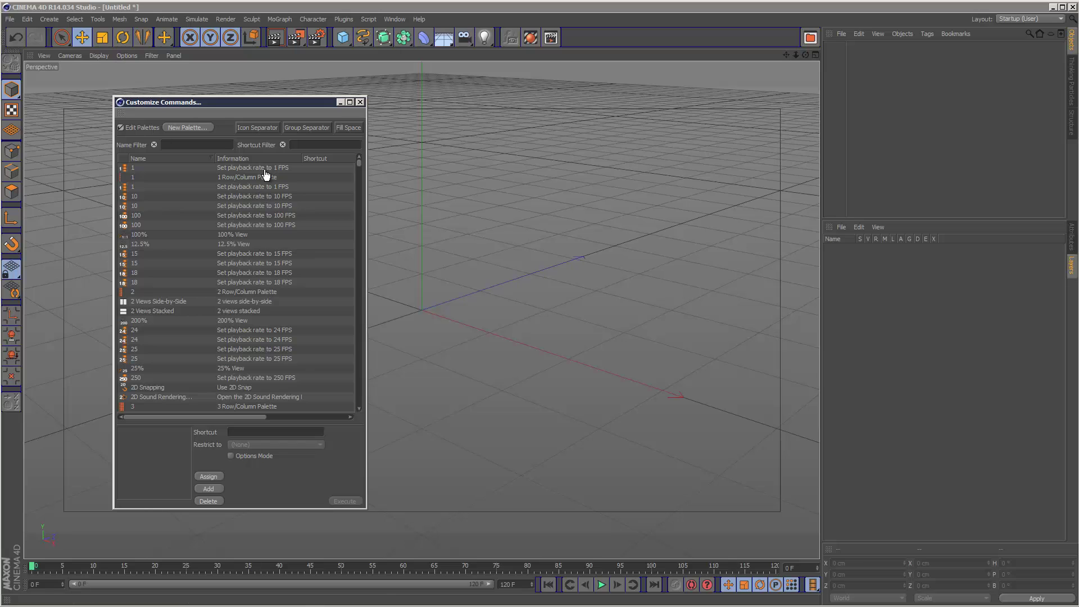
left_click_drag(302, 138, 608, 75)
left_click_drag(564, 39, 565, 39)
Try placing the New Line command, abandon it, and close Customize Commands.
left_click(361, 177)
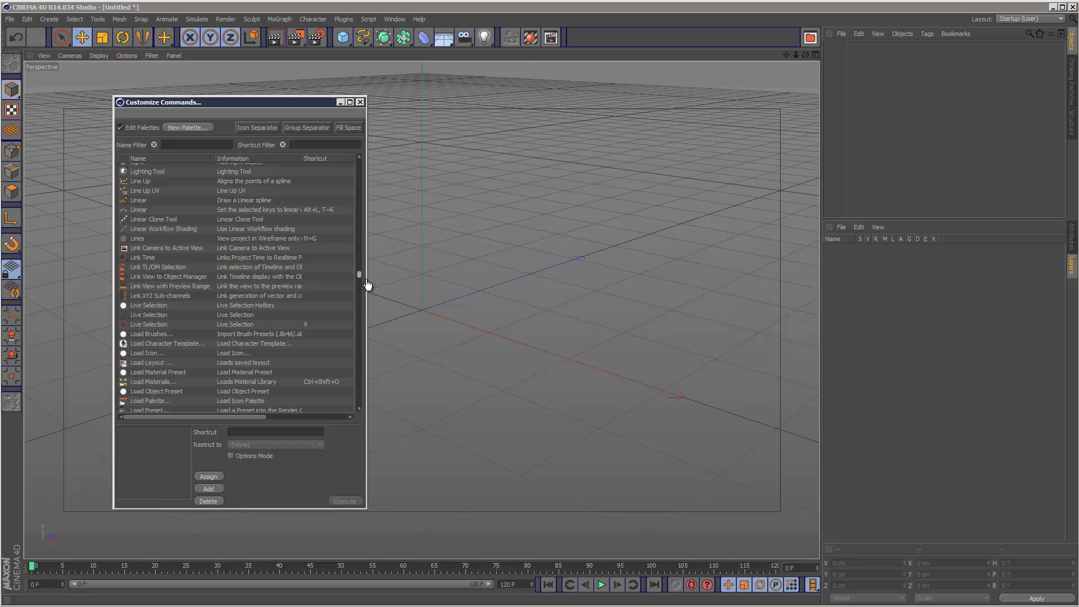
left_click_drag(368, 285, 367, 304)
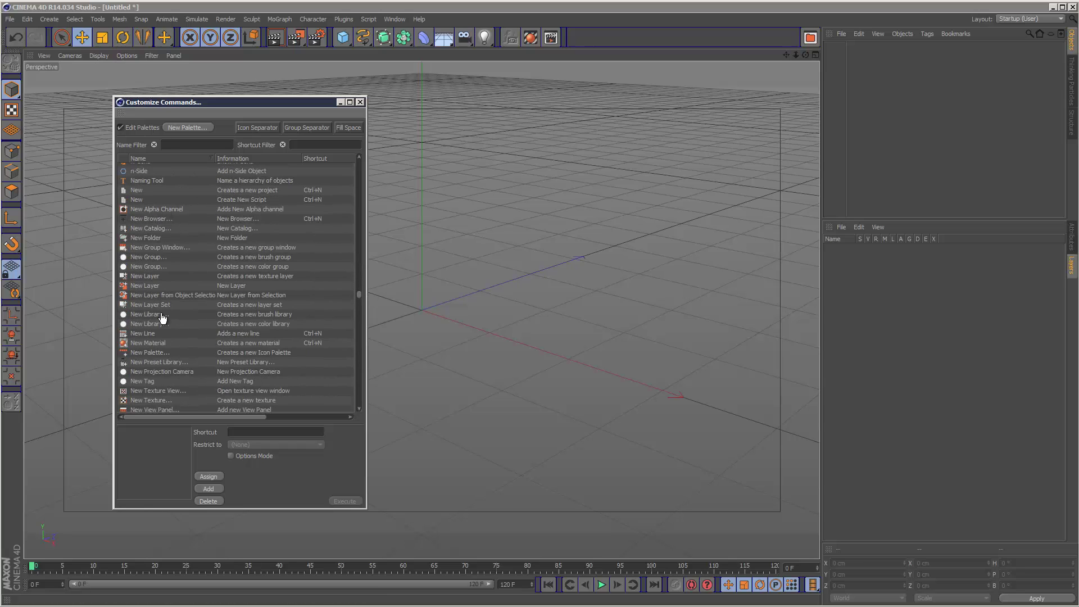
left_click_drag(149, 333, 595, 65)
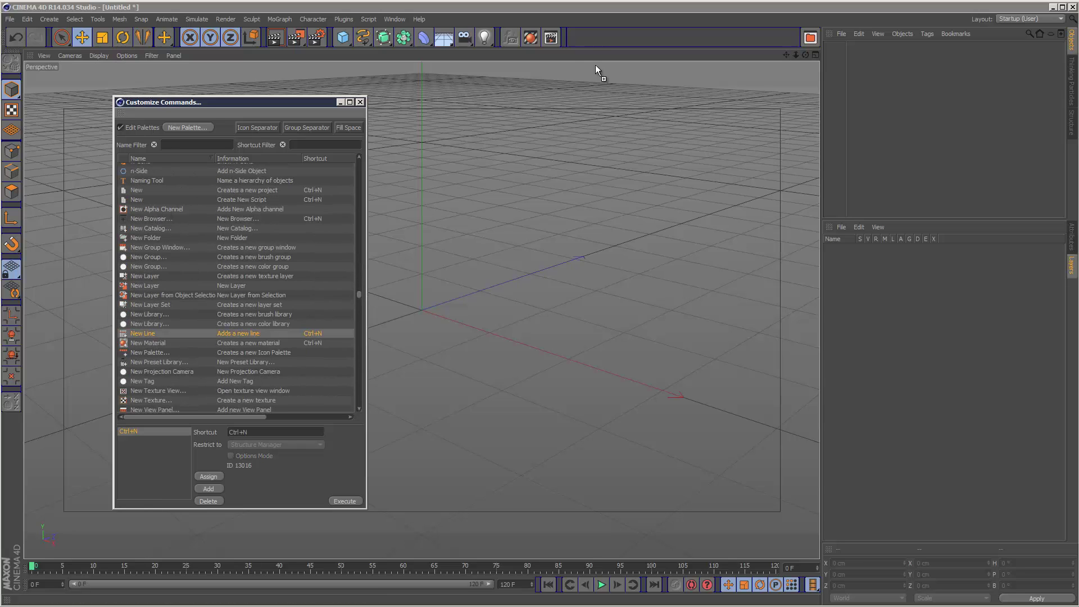
mouse_move(565, 32)
left_mouse_down()
mouse_move(606, 279)
mouse_move(580, 41)
left_mouse_up()
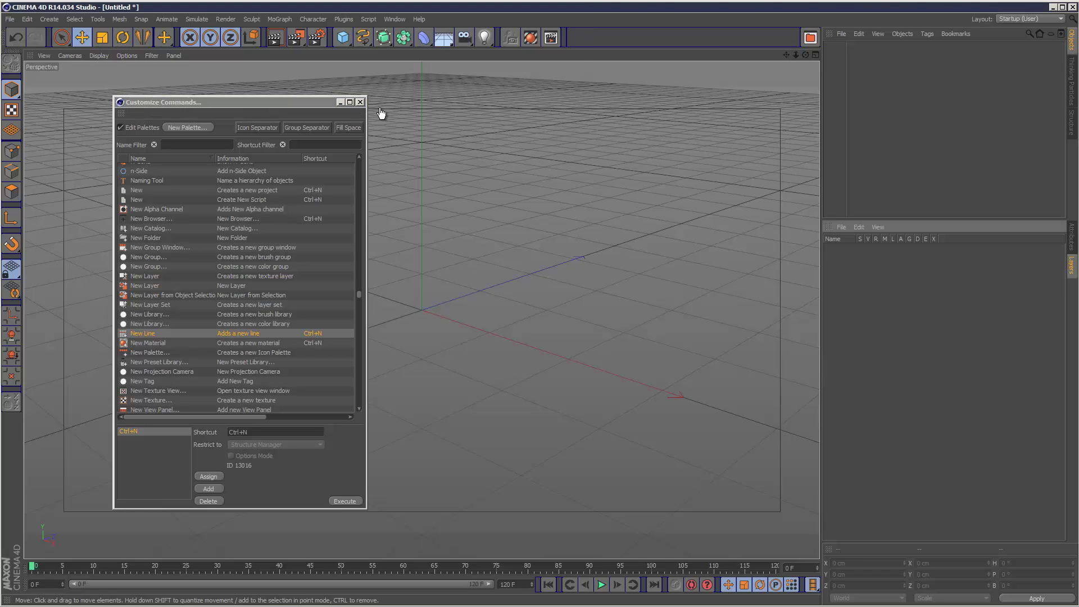
left_click(359, 102)
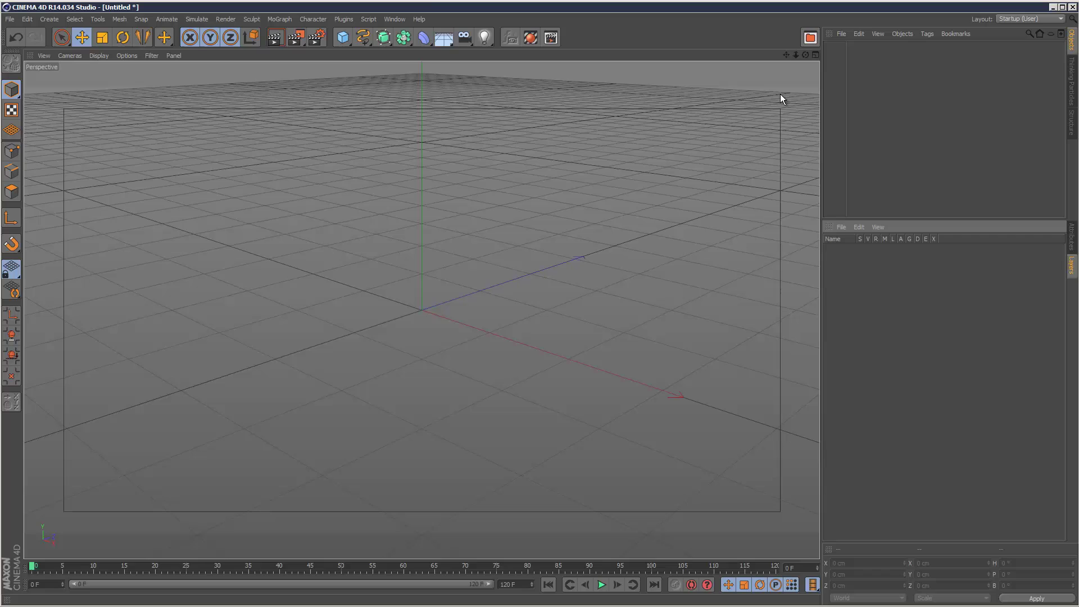
right_click(627, 43)
left_click(707, 259)
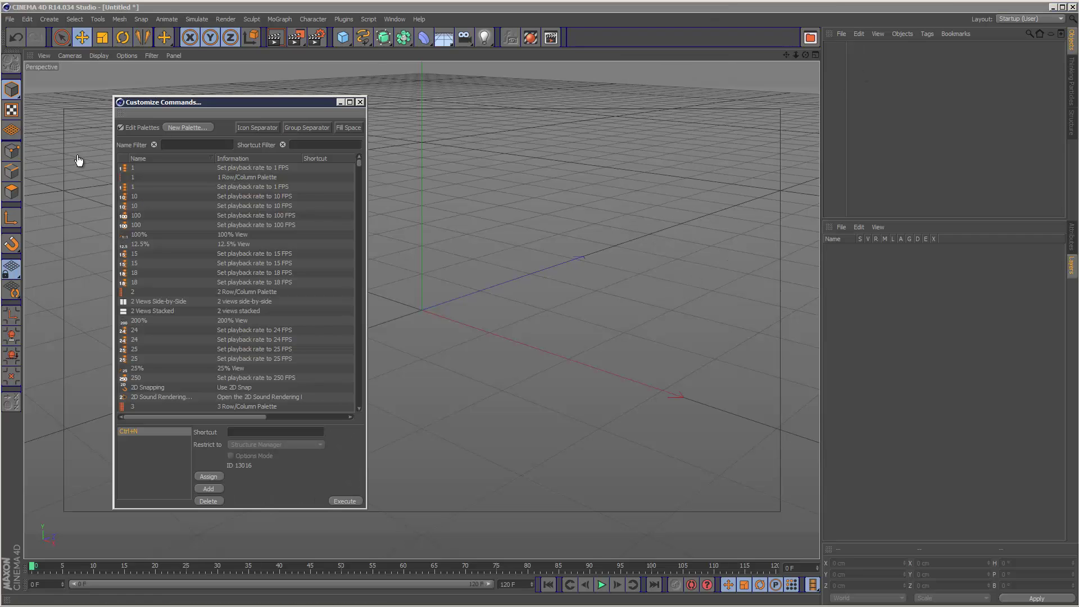
left_click(121, 128)
left_click(360, 102)
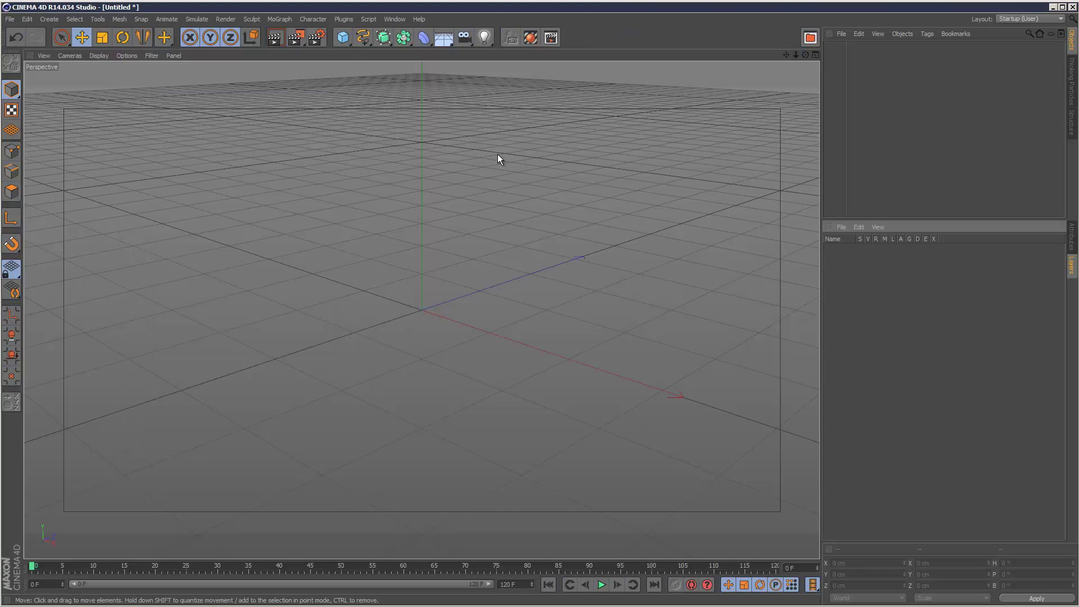